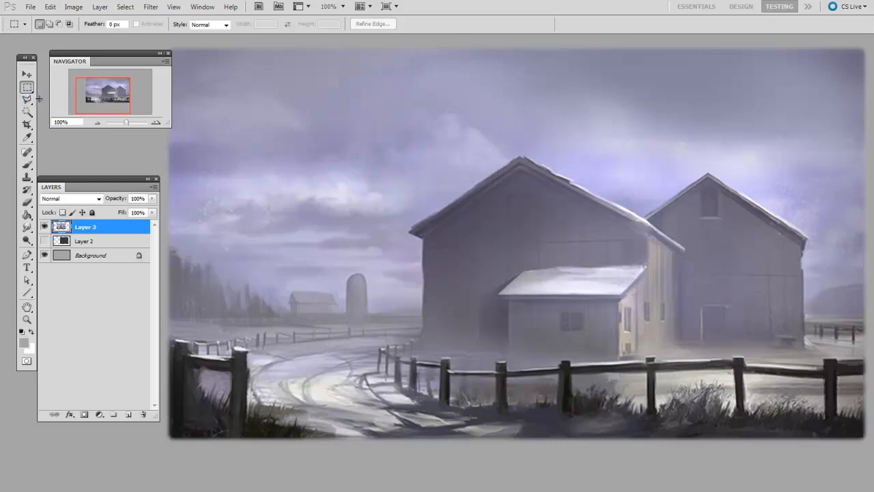
- Select a rectangular area around the barns and road, and mask Layer 3 to that selection
drag(217, 96, 825, 414)
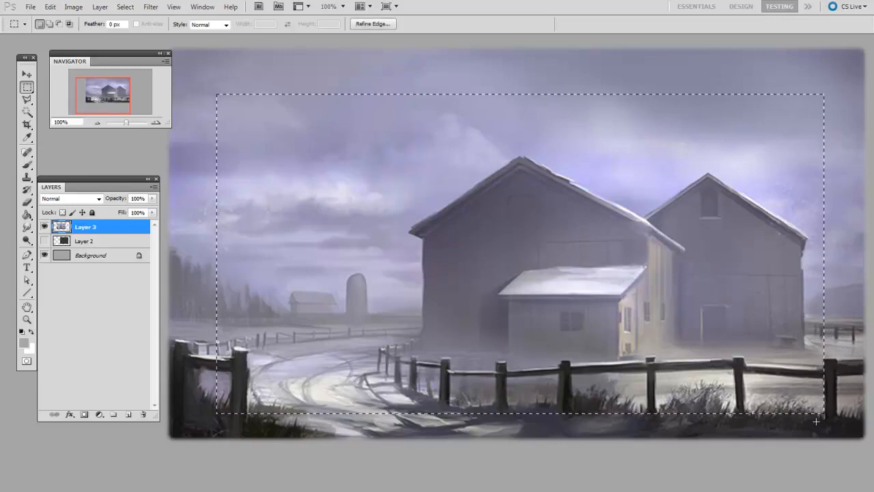
click(85, 415)
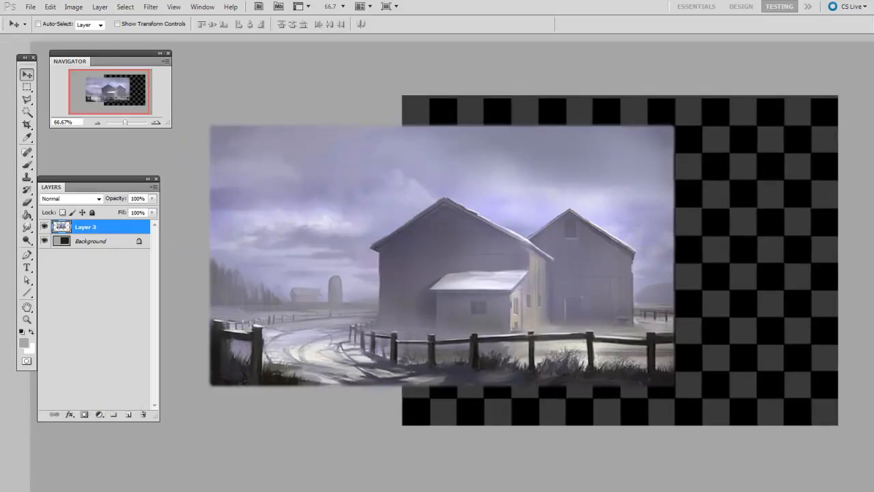
- Add an empty white layer mask to Layer 3 and make the mask active for editing
click(84, 415)
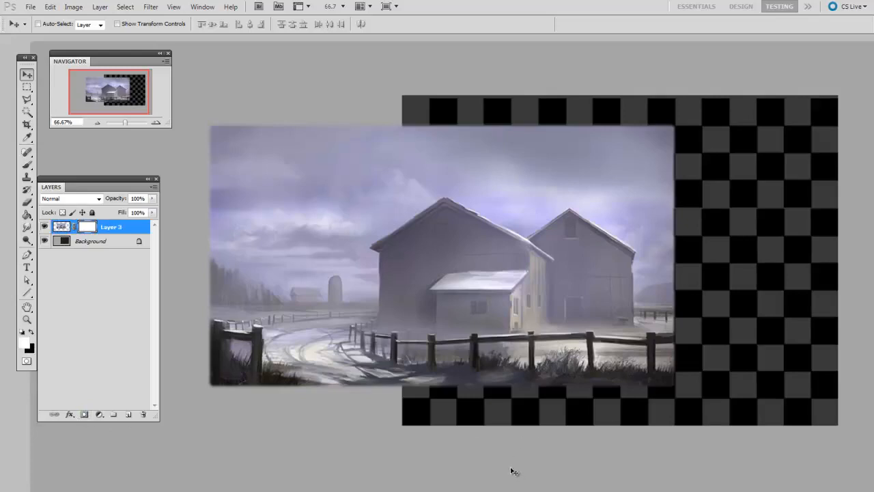
key(ctrl+2)
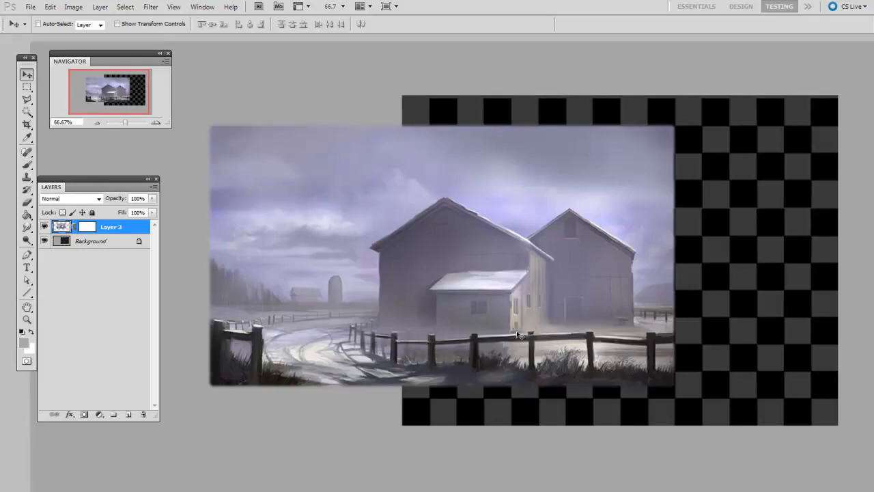
click(86, 228)
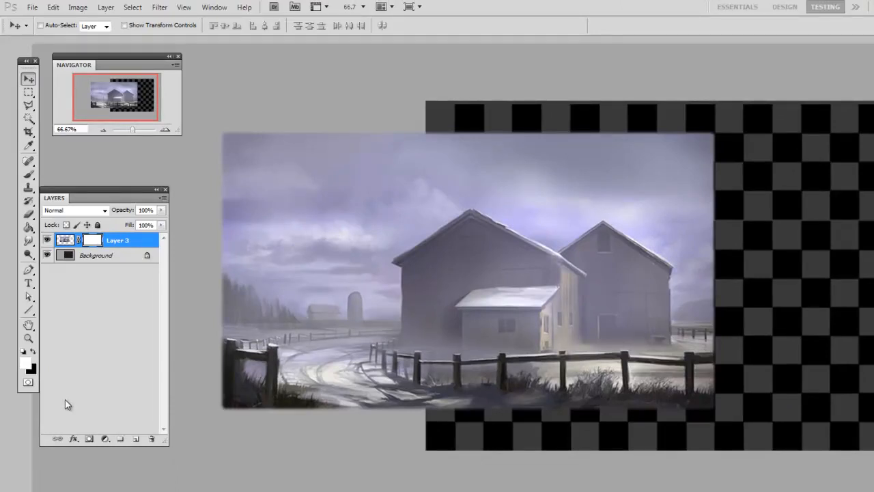
- Paint a black wavy band across the barns on Layer 3's mask with a hard round 80 px brush
click(32, 352)
drag(474, 268, 474, 268)
key(b)
right_click(472, 272)
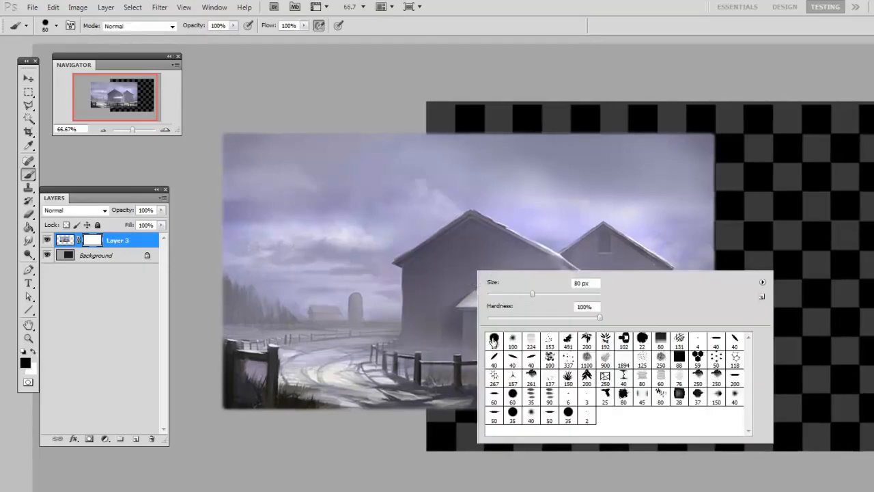
click(489, 342)
drag(438, 382, 434, 382)
key(bracketright)
key(bracketright)
key(bracketright)
key(bracketright)
mouse_move(723, 195)
mouse_down()
mouse_move(682, 263)
mouse_move(618, 209)
mouse_move(536, 197)
mouse_move(454, 225)
mouse_move(336, 289)
mouse_up()
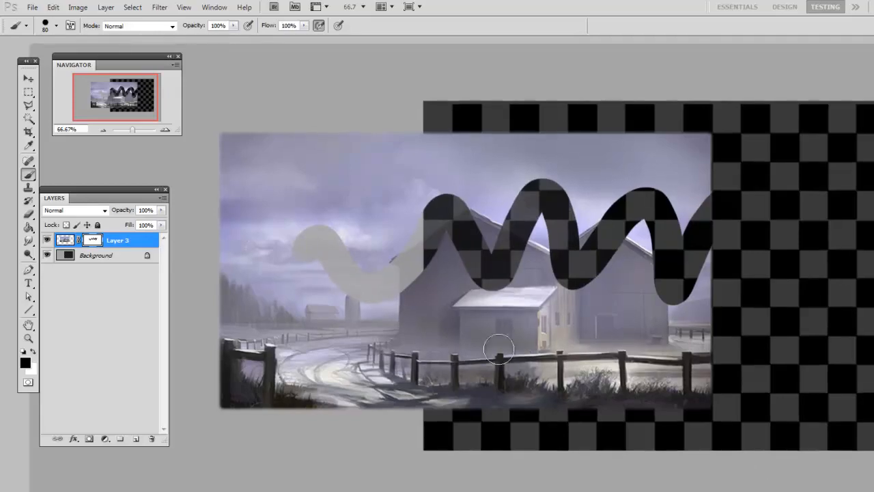
- Set the foreground colour to white (ffffff) and paint over the wavy band on the mask to restore the painting
click(26, 362)
click(435, 250)
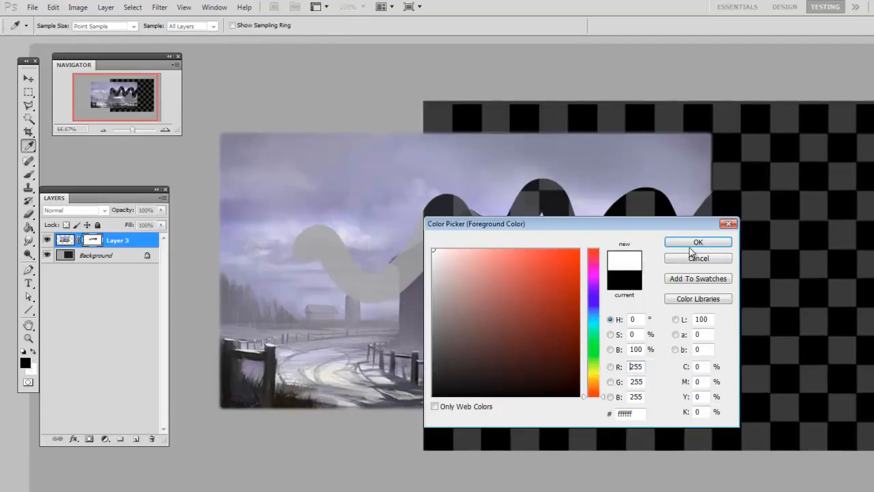
click(695, 239)
mouse_move(509, 258)
mouse_down()
mouse_move(505, 278)
mouse_move(542, 298)
mouse_move(595, 304)
mouse_move(517, 290)
mouse_move(361, 205)
mouse_move(338, 273)
mouse_up()
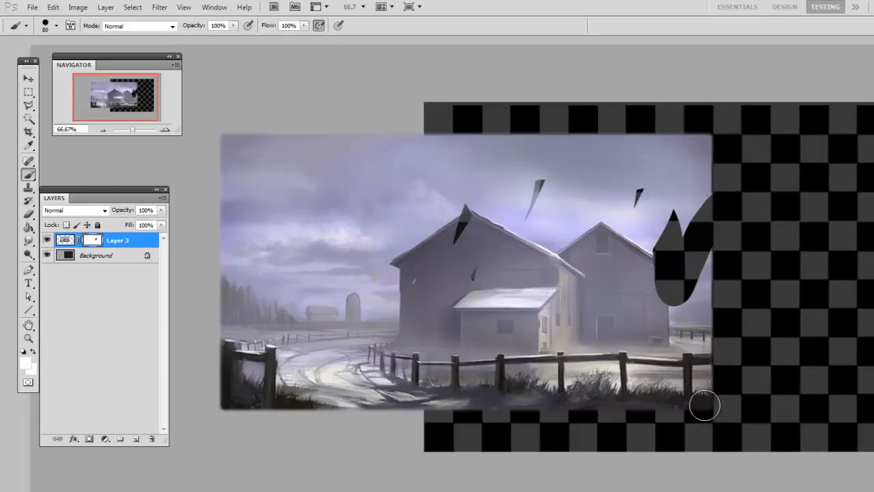
mouse_move(465, 218)
mouse_down()
mouse_move(498, 189)
mouse_move(524, 261)
mouse_move(628, 254)
mouse_move(651, 281)
mouse_move(690, 216)
mouse_move(670, 299)
mouse_move(690, 196)
mouse_move(690, 286)
mouse_up()
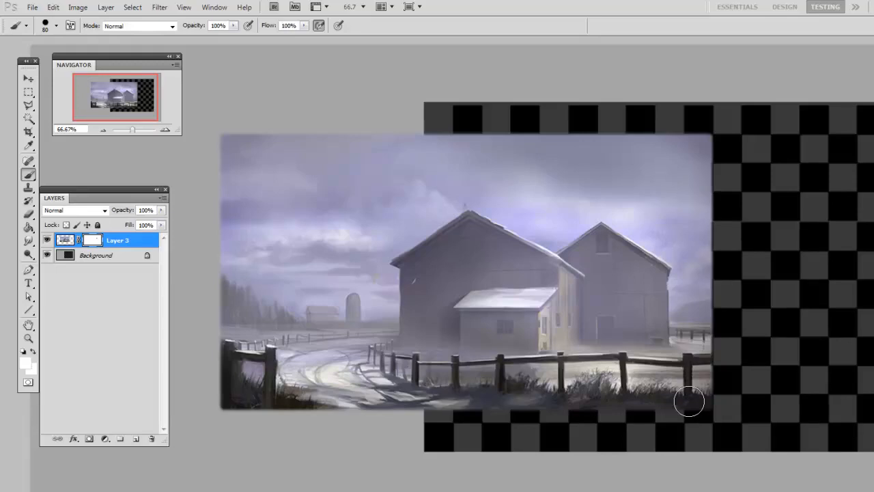
drag(553, 330, 555, 330)
drag(499, 303, 502, 307)
- Hide the sky around the barns with black (000000) using a 200 px brush, and restore part of it with white
click(27, 370)
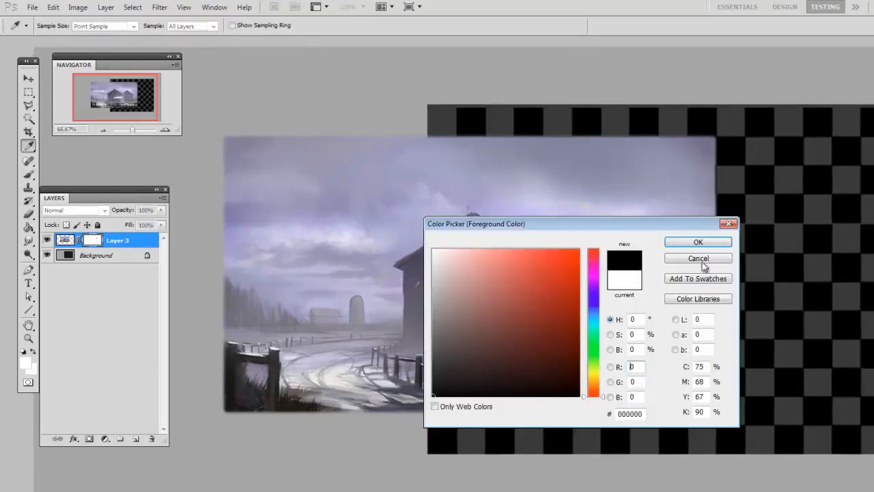
click(707, 242)
key(bracketright)
key(bracketright)
key(bracketright)
key(bracketright)
key(bracketright)
key(bracketright)
mouse_move(715, 289)
mouse_down()
mouse_move(722, 199)
mouse_move(680, 233)
mouse_move(513, 234)
mouse_move(543, 244)
mouse_up()
key(x)
mouse_move(478, 266)
mouse_down()
mouse_move(491, 248)
mouse_move(546, 232)
mouse_move(639, 369)
mouse_up()
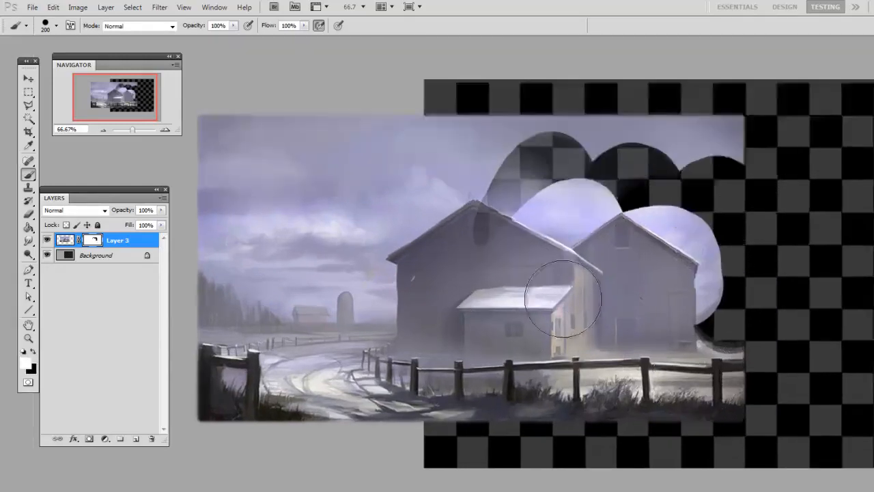
key(ctrl+plus)
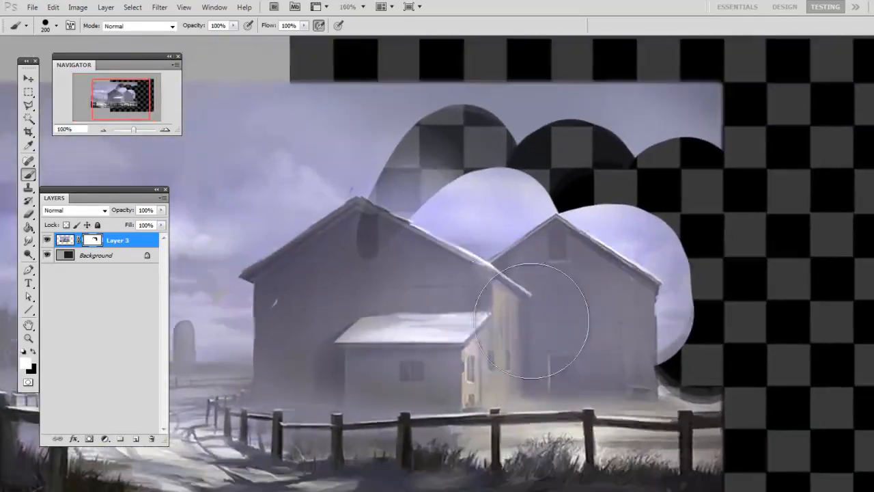
- Paint mid-grey on the mask with a soft round 200 px brush to make the sky and right barn semi-transparent
drag(532, 338, 474, 333)
right_click(551, 324)
click(582, 396)
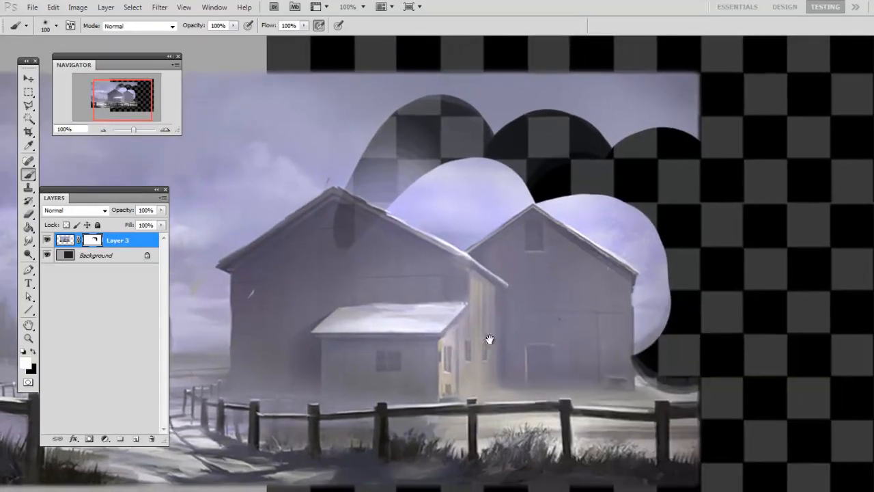
key(x)
click(28, 363)
click(434, 313)
key(Return)
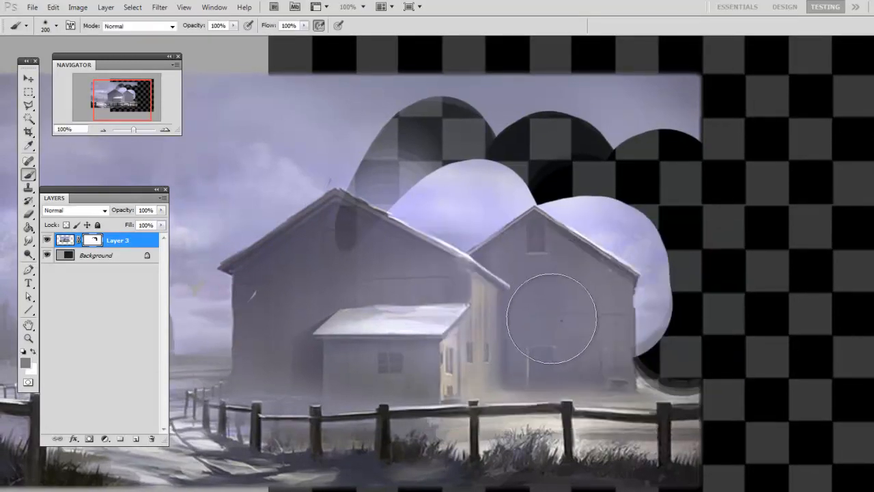
mouse_move(565, 298)
mouse_down()
mouse_move(481, 273)
mouse_move(426, 194)
mouse_move(452, 239)
mouse_move(566, 218)
mouse_move(577, 297)
mouse_move(656, 235)
mouse_move(650, 297)
mouse_move(628, 243)
mouse_move(689, 366)
mouse_move(672, 199)
mouse_move(567, 84)
mouse_move(640, 108)
mouse_move(495, 88)
mouse_move(456, 71)
mouse_move(693, 134)
mouse_move(559, 86)
mouse_move(371, 104)
mouse_move(550, 88)
mouse_up()
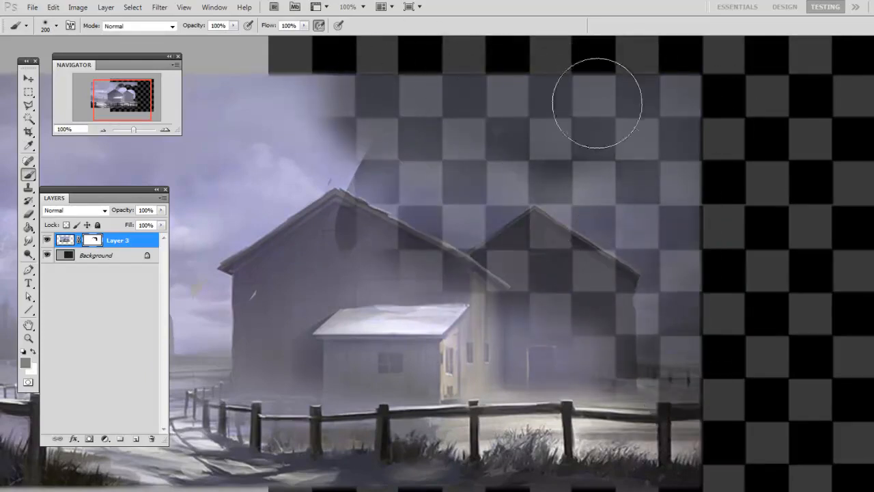
- Reset the mask colours to default and dab white over the sky between the barns with the 337 px spatter brush
key(ctrl+minus)
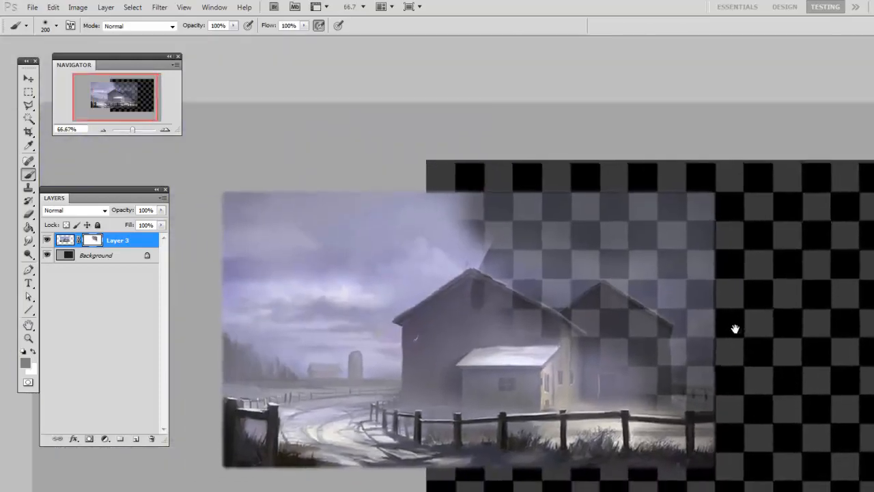
drag(742, 356, 731, 341)
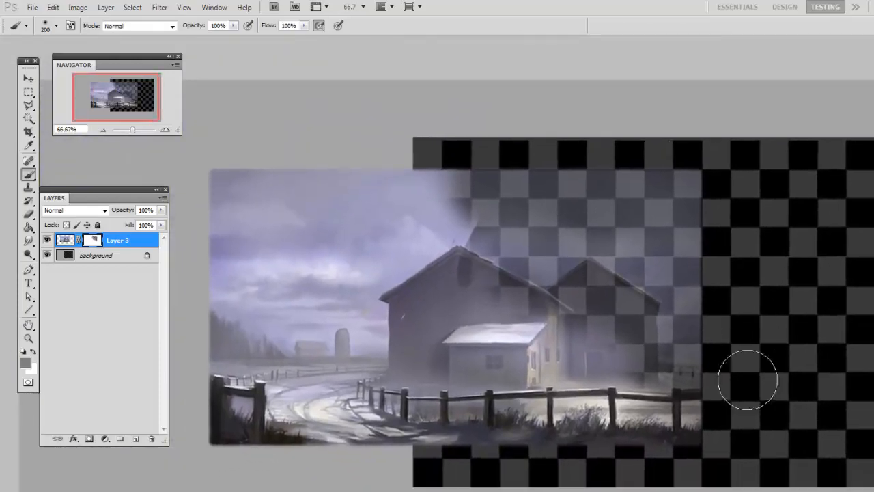
key(d)
right_click(528, 317)
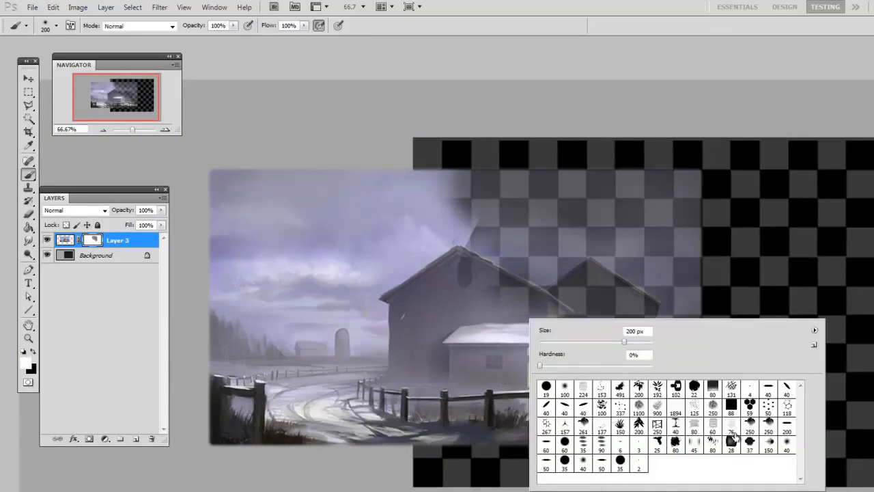
double_click(620, 408)
key(bracketleft)
key(bracketleft)
key(bracketleft)
key(bracketleft)
click(571, 226)
drag(561, 233, 577, 239)
- Spatter white strokes on the mask across the sky and both barn roofs, varying the brush size and ending at 100 px
scroll(565, 307, down, 1)
scroll(566, 307, up, 2)
key(bracketleft)
key(bracketleft)
key(bracketleft)
key(bracketleft)
key(bracketleft)
key(bracketleft)
mouse_move(495, 244)
mouse_down()
mouse_move(530, 243)
mouse_move(491, 256)
mouse_move(454, 185)
mouse_move(430, 204)
mouse_move(645, 281)
mouse_move(621, 181)
mouse_move(658, 205)
mouse_up()
key(bracketright)
mouse_move(478, 184)
mouse_down()
mouse_move(442, 211)
mouse_move(486, 269)
mouse_move(498, 239)
mouse_move(464, 211)
mouse_up()
drag(600, 343, 632, 322)
drag(575, 235, 549, 260)
key(bracketright)
key(bracketright)
key(ctrl+minus)
drag(602, 382, 628, 316)
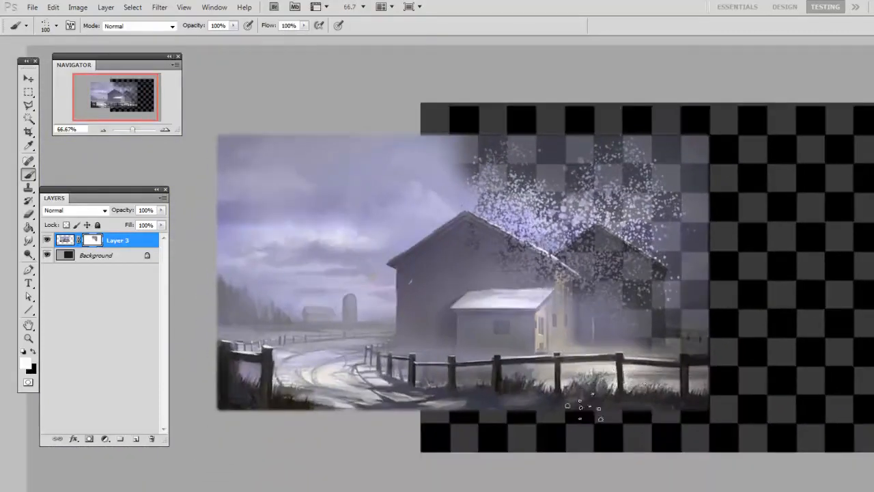
- Disable Layer 3's mask to compare with the unmasked painting, re-enable it, and inspect the spattered area
shift+click(93, 239)
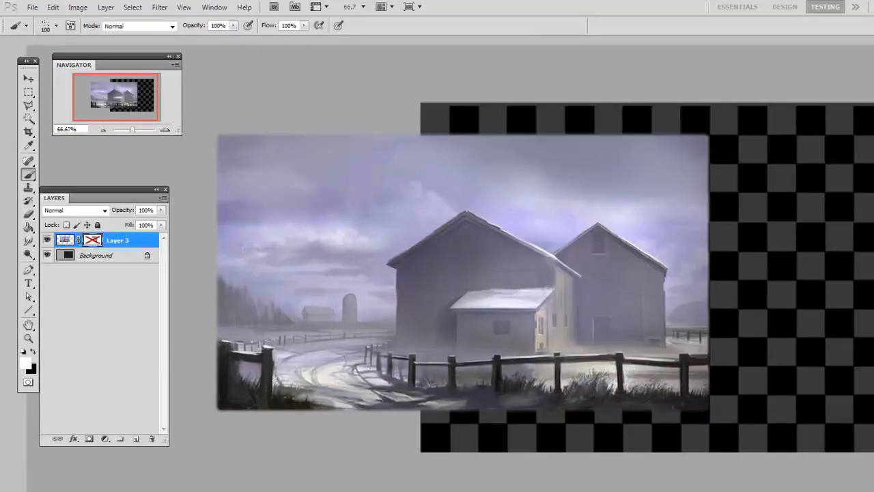
shift+click(93, 240)
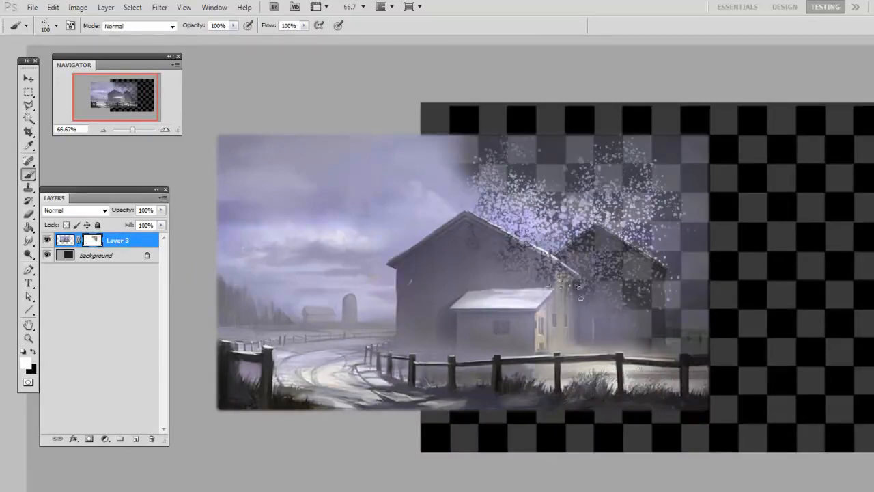
key(ctrl+minus)
key(ctrl+plus)
key(ctrl+plus)
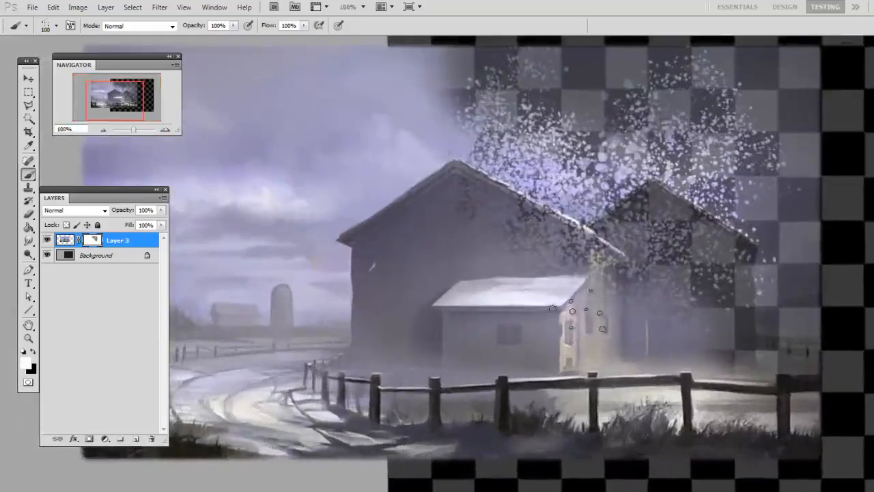
key(ctrl+minus)
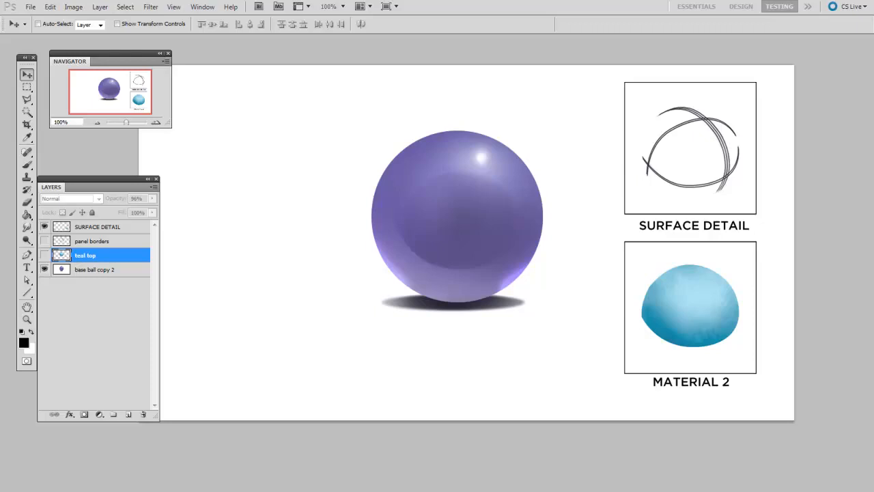
- Select the base ball copy 2 layer and show the teal top and panel borders layers
click(104, 272)
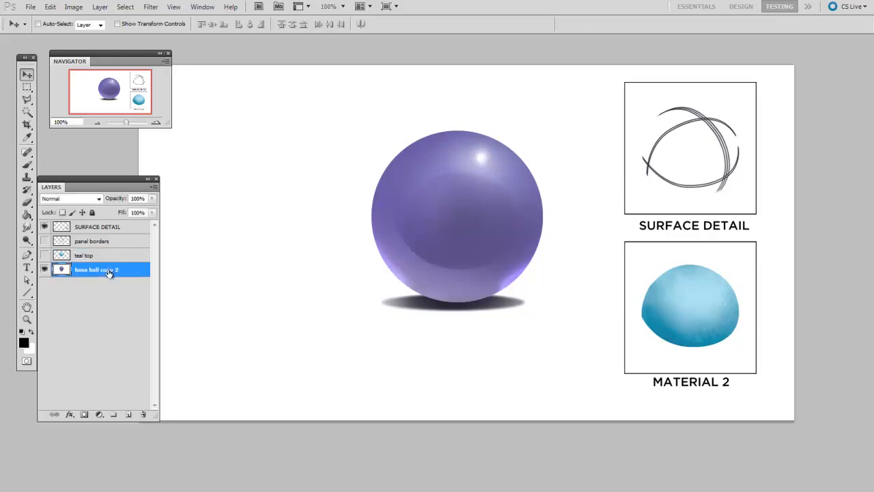
click(45, 255)
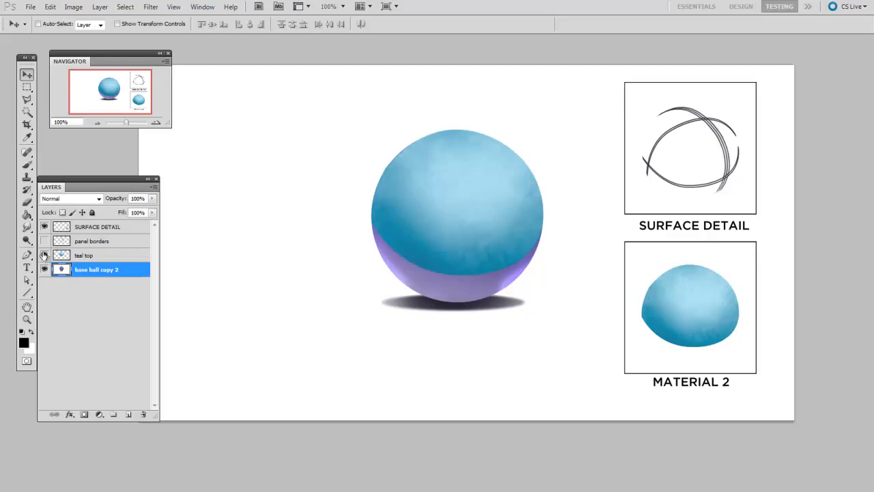
click(45, 241)
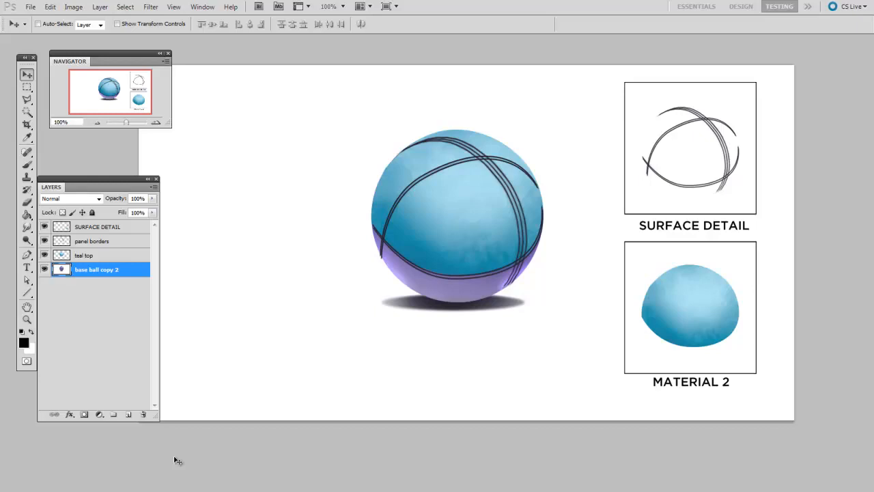
click(113, 256)
mouse_move(152, 198)
mouse_down()
mouse_move(121, 212)
mouse_move(158, 210)
mouse_up()
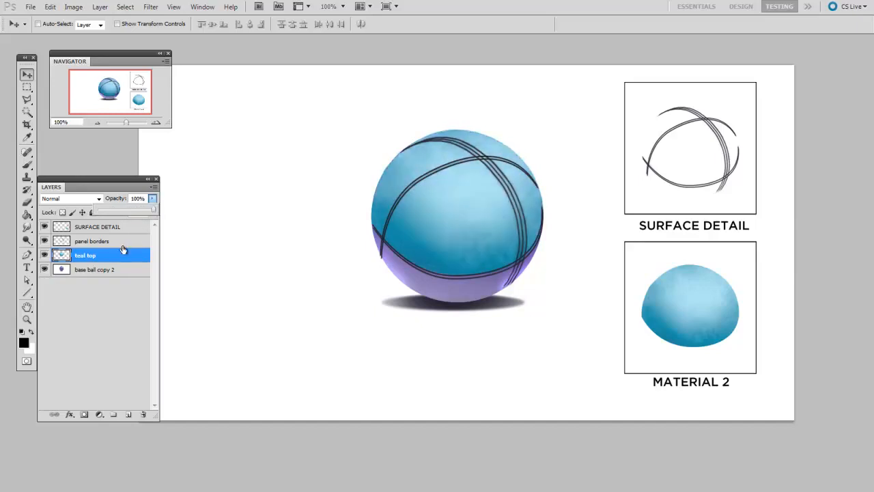
click(327, 414)
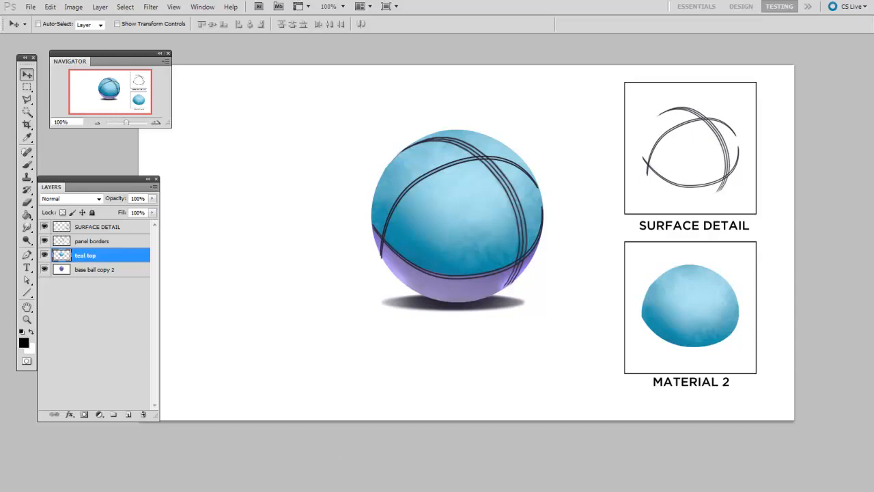
click(99, 243)
- Add an empty white layer mask to the teal top layer
click(92, 258)
click(152, 199)
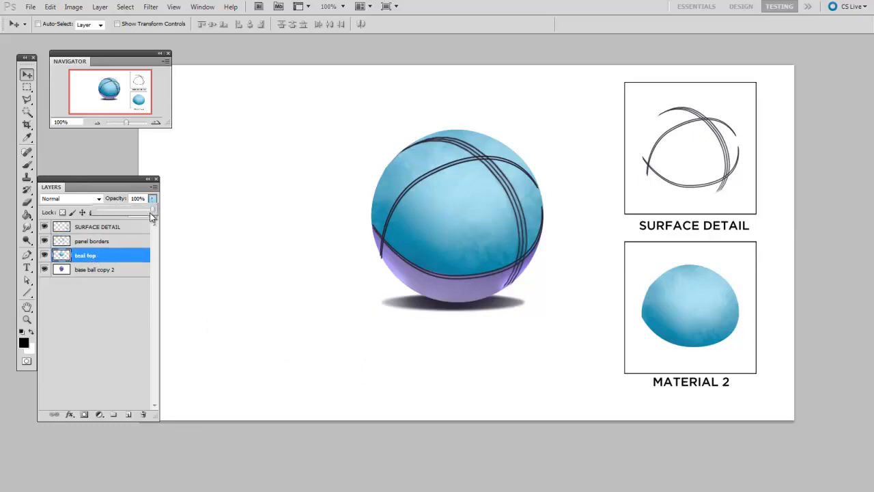
drag(436, 390, 435, 390)
key(ctrl+plus)
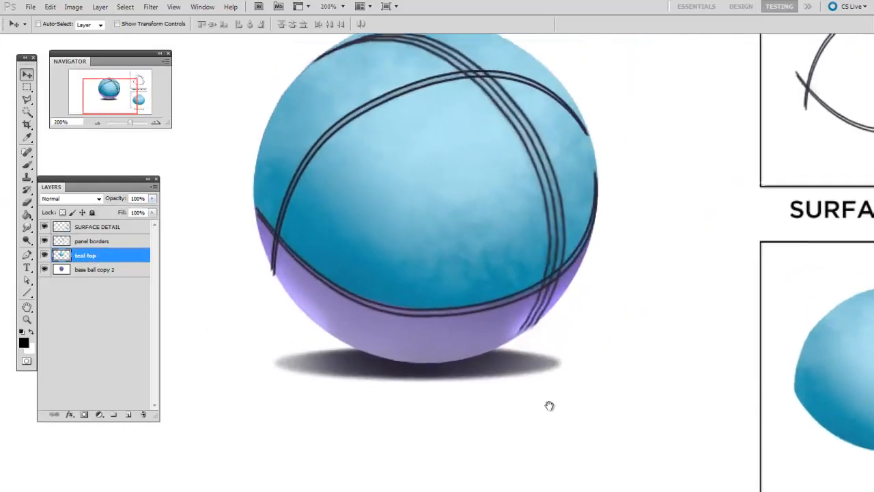
click(85, 415)
- Paint black strokes on the teal top layer's mask near the ball's lower seam with the flat 40 px brush
key(b)
right_click(396, 280)
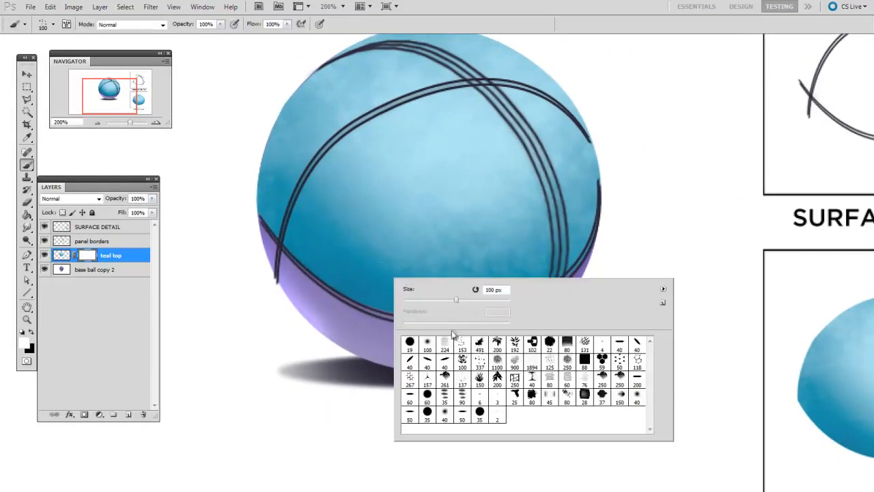
double_click(619, 341)
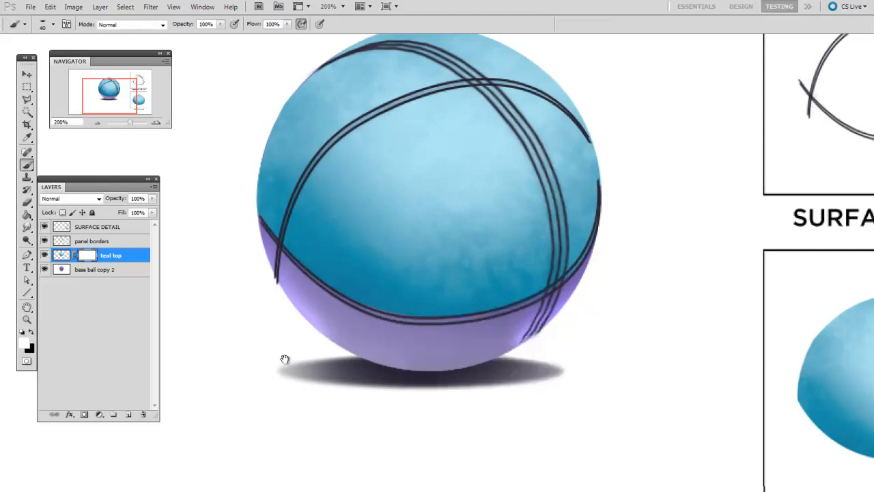
key(x)
drag(329, 361, 328, 384)
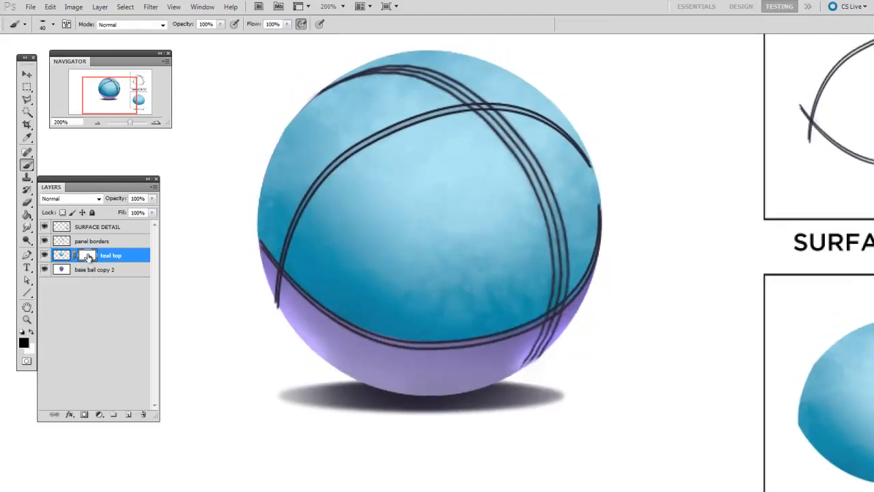
drag(451, 334, 454, 340)
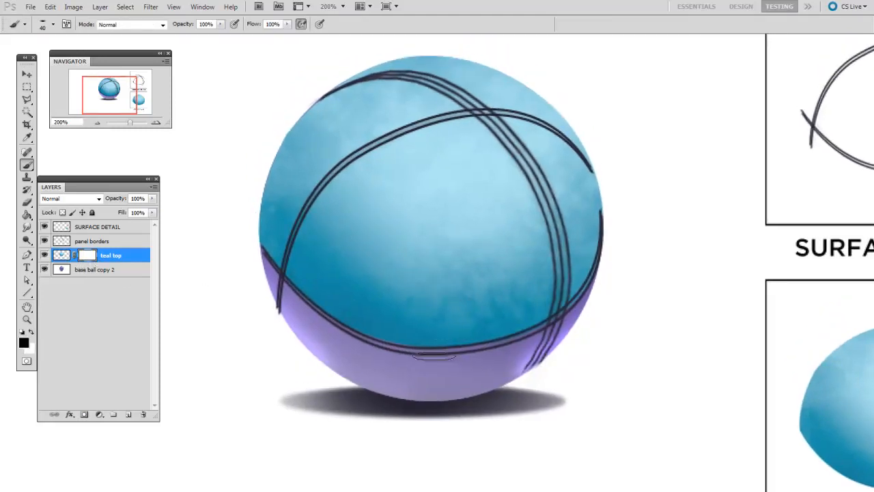
mouse_move(457, 300)
mouse_down()
mouse_move(487, 353)
mouse_move(517, 300)
mouse_up()
- Enlarge the brush up to 80 px and paint black mask strokes over the ball's lower centre and left side
key(bracketright)
key(bracketright)
key(bracketright)
key(bracketright)
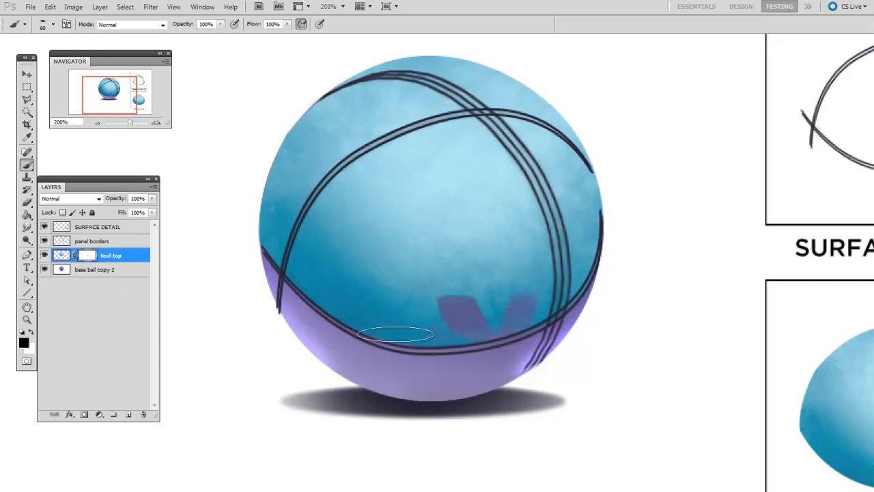
drag(398, 331, 331, 268)
drag(293, 166, 291, 197)
key(bracketright)
key(bracketright)
- Switch to a soft round brush and paint black on the mask along the ball's right and upper areas, enlarging it to 150 px
right_click(477, 242)
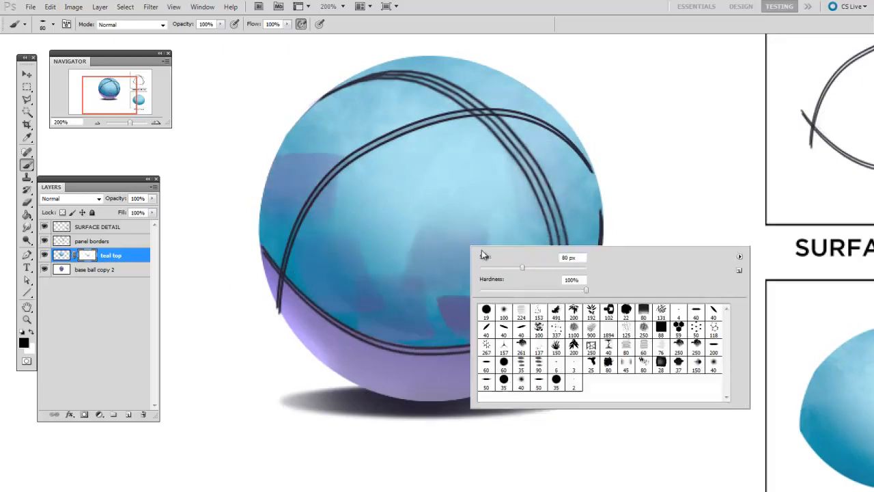
drag(439, 386, 435, 402)
drag(416, 335, 455, 306)
key(bracketright)
drag(577, 170, 567, 273)
key(bracketright)
mouse_move(307, 136)
mouse_down()
mouse_move(366, 61)
mouse_move(566, 82)
mouse_up()
drag(376, 125, 396, 168)
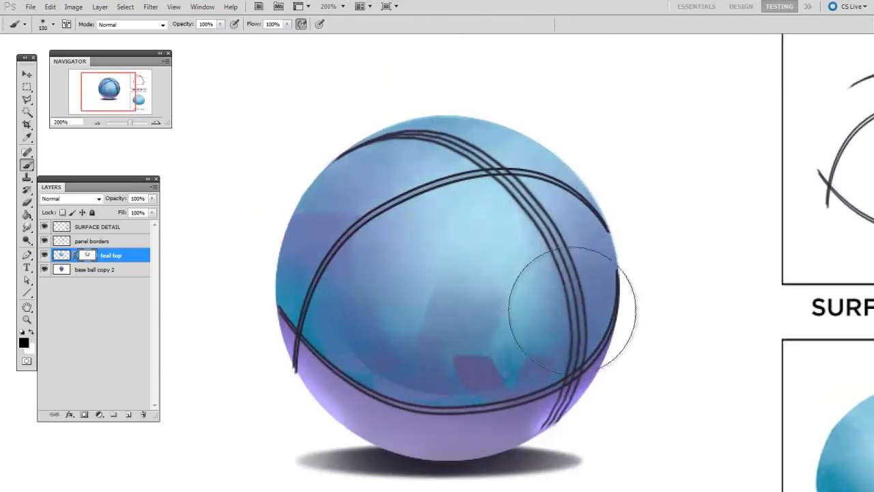
- Blend more black into the mask over the ball's centre and lower teal area, reducing the soft brush to 125 px
drag(448, 404, 389, 338)
drag(486, 295, 453, 199)
key(bracketleft)
mouse_move(407, 333)
mouse_down()
mouse_move(448, 242)
mouse_move(415, 263)
mouse_up()
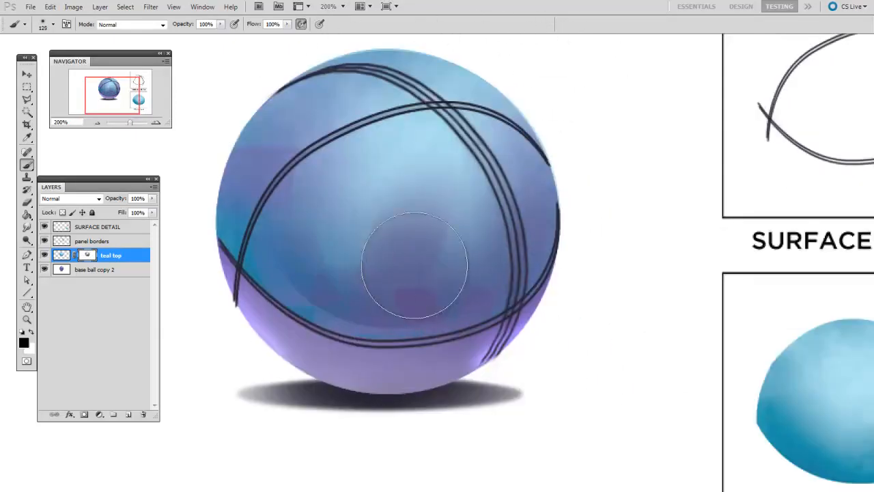
- Dab white on the teal top mask with a scattered texture brush at 100 px to restore speckles of teal across the ball
drag(385, 298, 387, 300)
key(x)
right_click(399, 263)
click(482, 347)
drag(402, 345, 400, 349)
key(bracketleft)
key(bracketleft)
key(bracketleft)
key(bracketleft)
key(bracketleft)
key(bracketleft)
key(bracketleft)
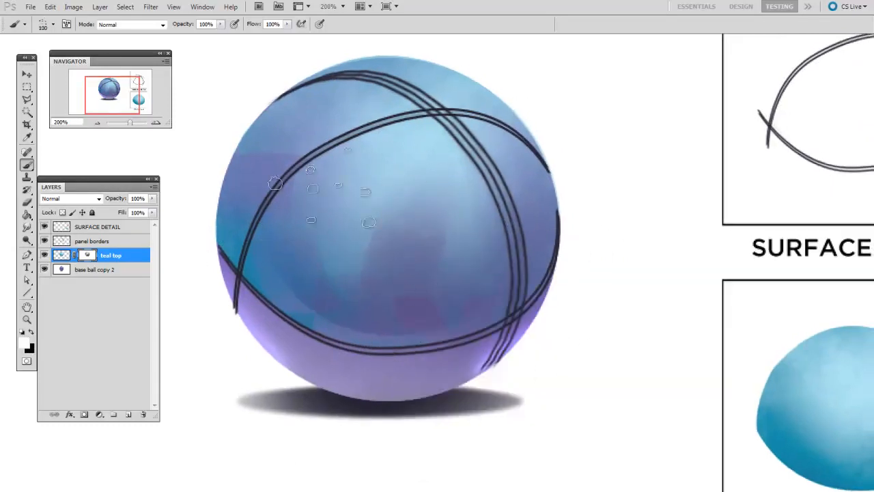
mouse_move(337, 218)
mouse_down()
mouse_move(488, 297)
mouse_move(435, 106)
mouse_move(481, 301)
mouse_move(284, 126)
mouse_move(427, 311)
mouse_move(273, 252)
mouse_move(250, 265)
mouse_move(529, 218)
mouse_move(560, 227)
mouse_move(345, 293)
mouse_move(359, 58)
mouse_move(392, 327)
mouse_move(544, 204)
mouse_move(551, 155)
mouse_up()
key(ctrl+minus)
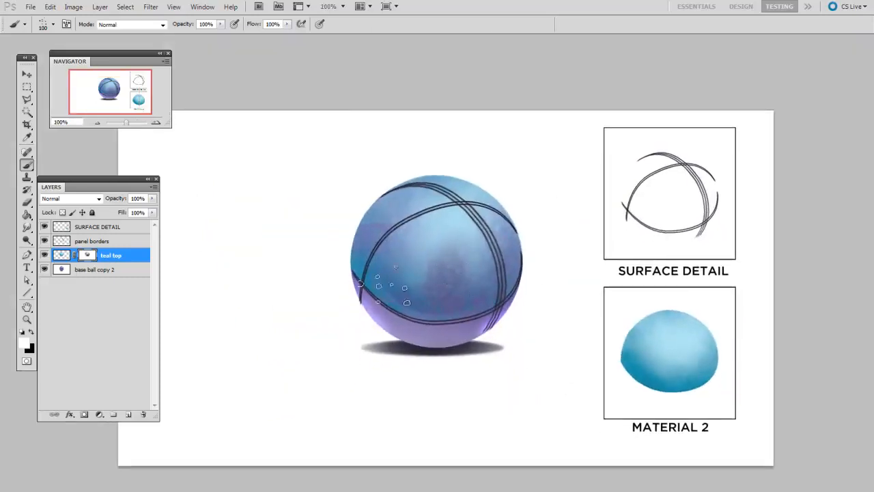
key(ctrl+plus)
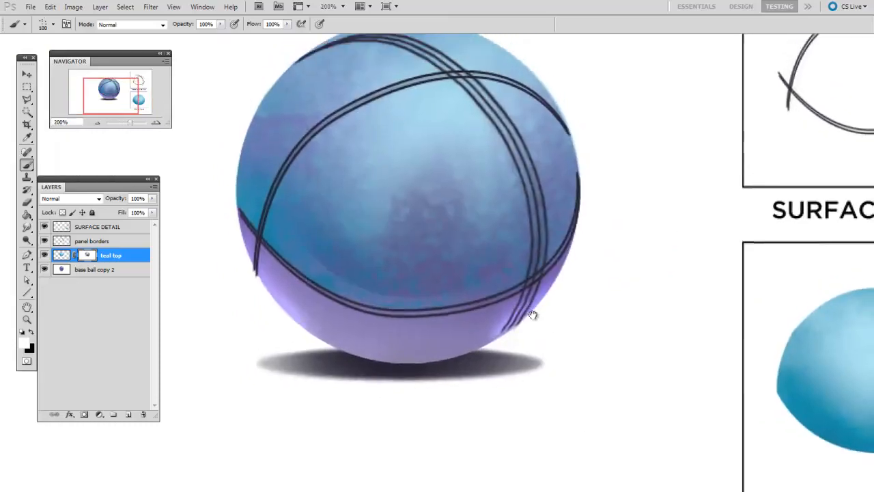
- Select the panel borders layer and add an empty white layer mask to it
click(96, 241)
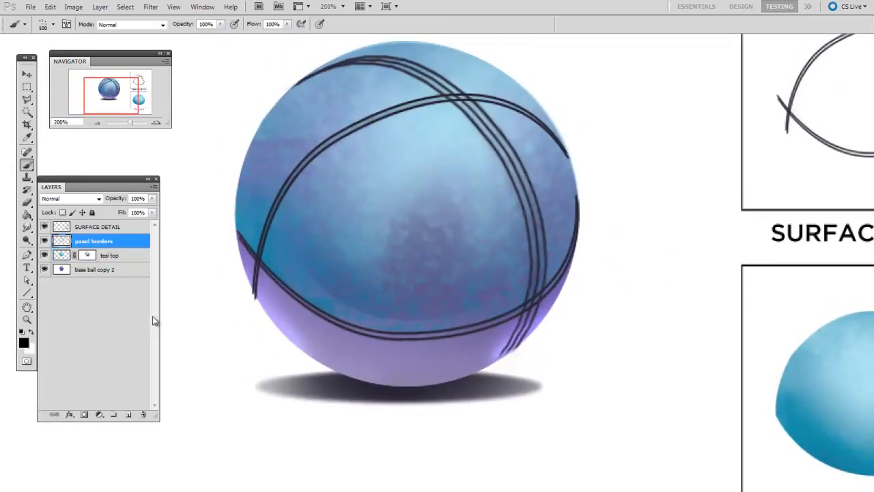
drag(566, 318, 549, 335)
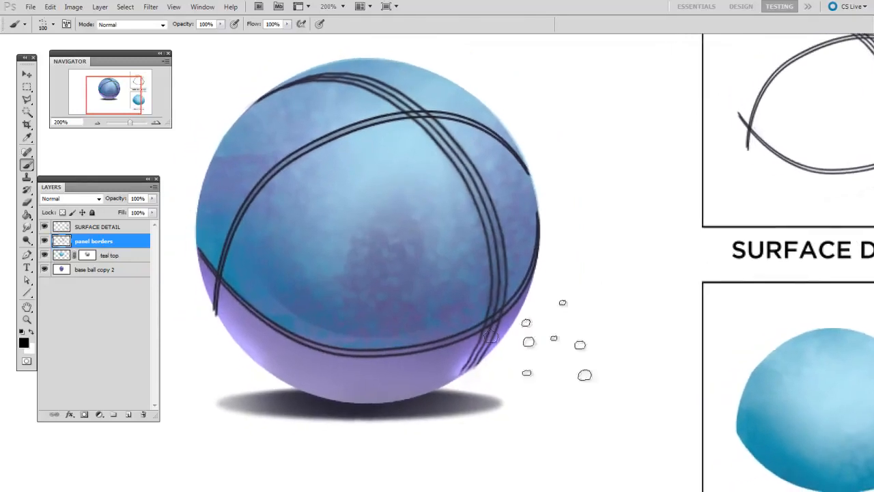
click(84, 414)
- Fade the panel border lines around their upper crossing with black on the mask, using the round brush enlarged from 19 to 80 px
right_click(410, 273)
text(19)
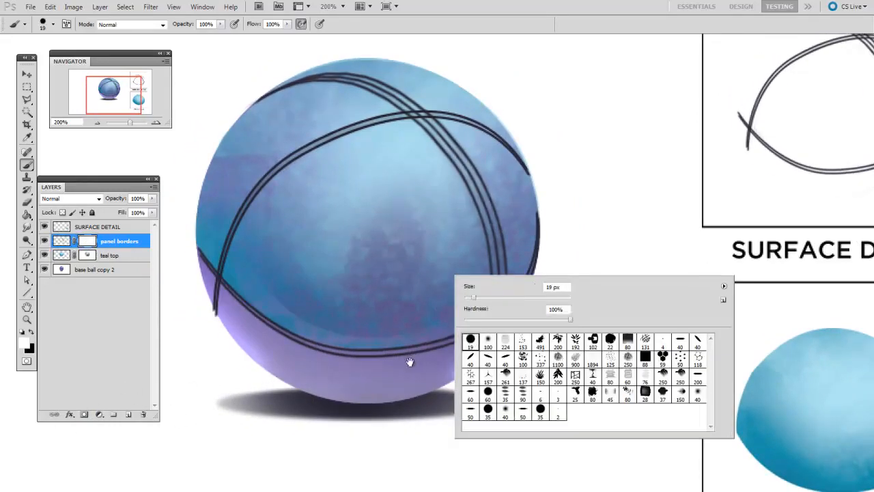
key(Return)
key(x)
drag(369, 276, 374, 279)
key(bracketright)
key(bracketright)
key(bracketright)
key(bracketright)
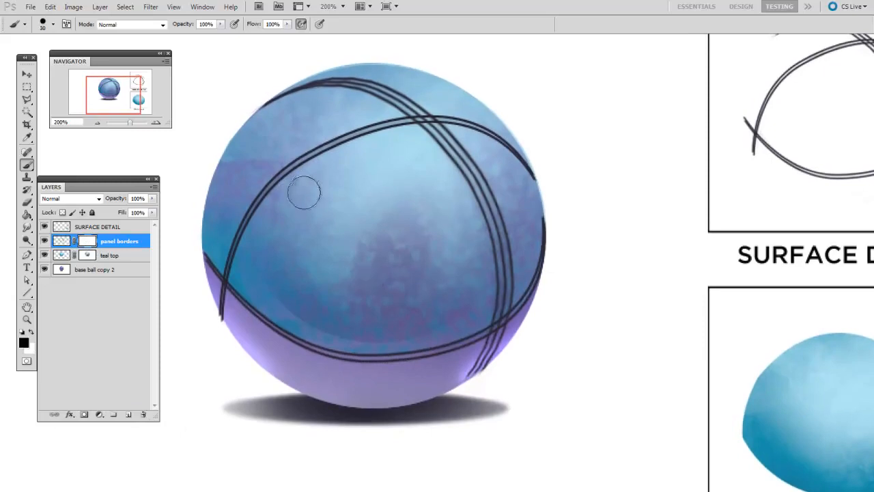
key(bracketright)
key(bracketright)
key(bracketright)
key(bracketright)
key(bracketright)
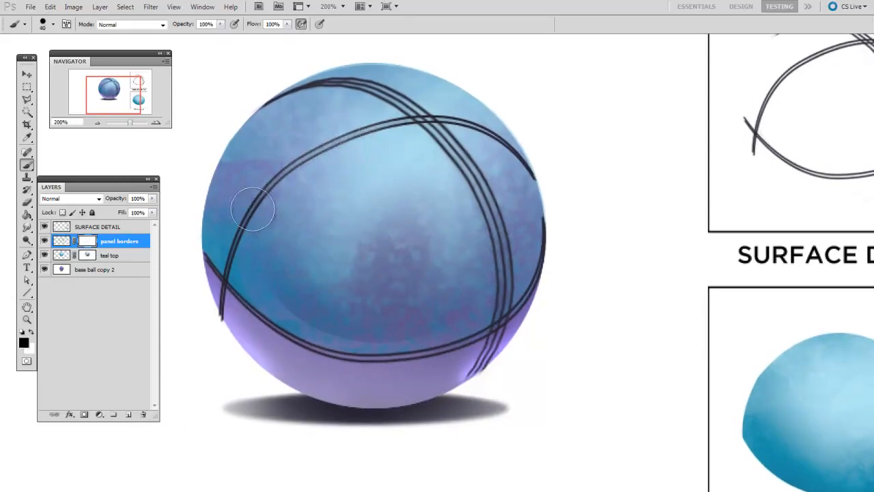
key(bracketright)
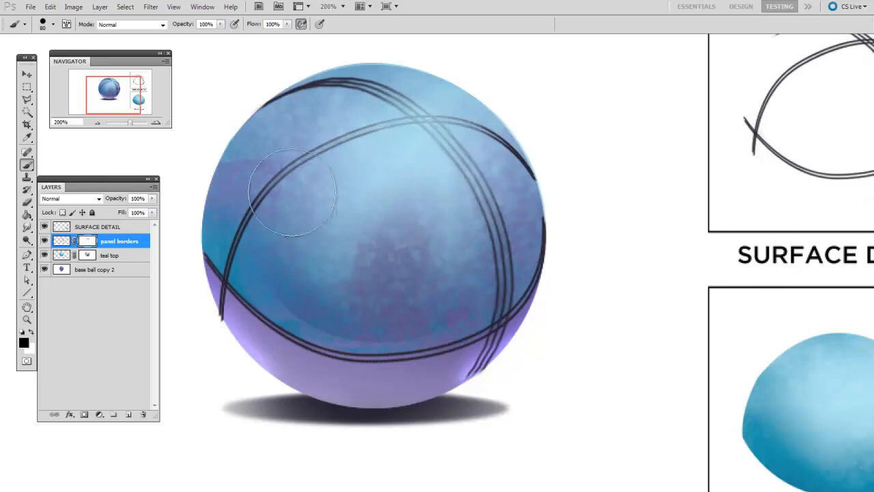
- Reduce the brush to about 9 px and dab black gaps on the mask to break the lower and upper-left seams into dashes
drag(462, 266, 467, 223)
key(bracketleft)
key(bracketleft)
key(bracketleft)
key(bracketleft)
key(bracketleft)
key(bracketleft)
key(bracketleft)
key(bracketleft)
key(bracketleft)
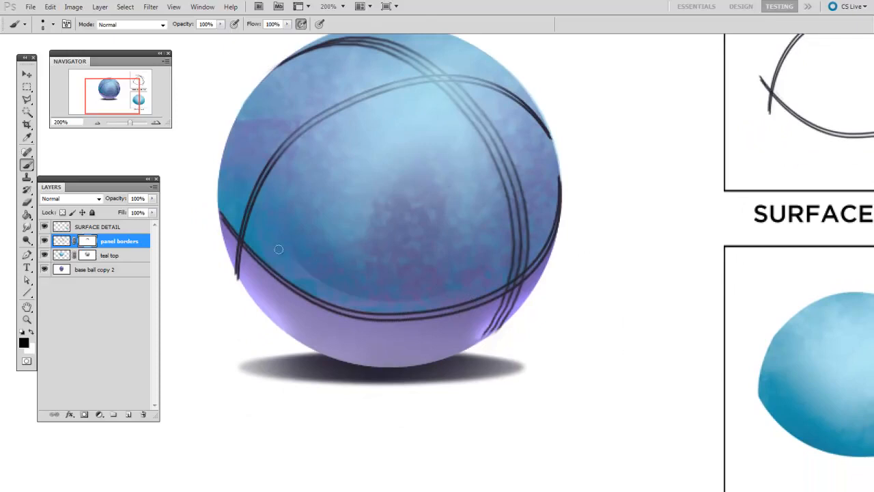
click(265, 266)
click(292, 288)
click(325, 305)
click(369, 316)
click(419, 312)
click(461, 307)
click(485, 301)
click(263, 181)
click(283, 145)
click(321, 117)
drag(536, 231, 557, 247)
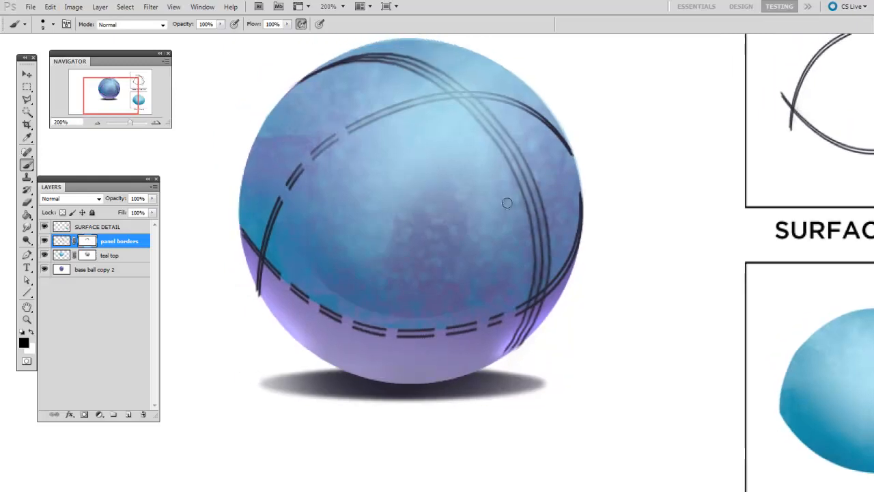
click(381, 109)
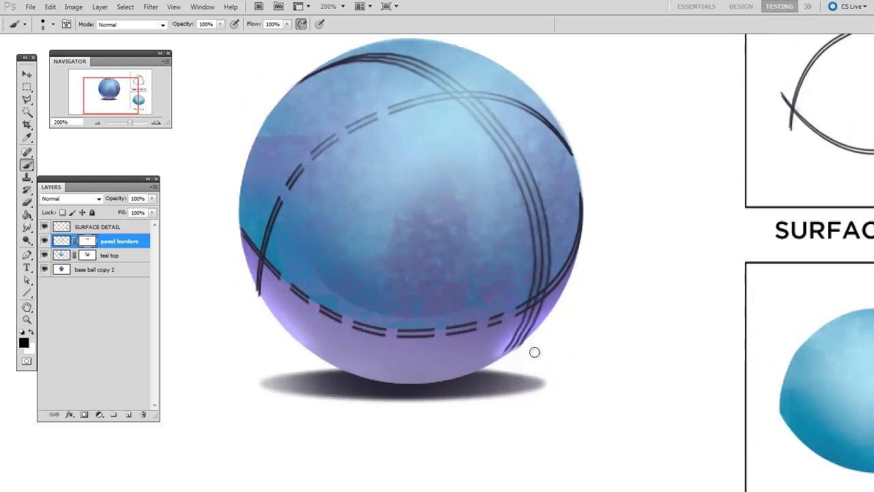
- Paint white on the panel borders mask with a 20 px brush to restore the dashed seams to continuous lines
key(x)
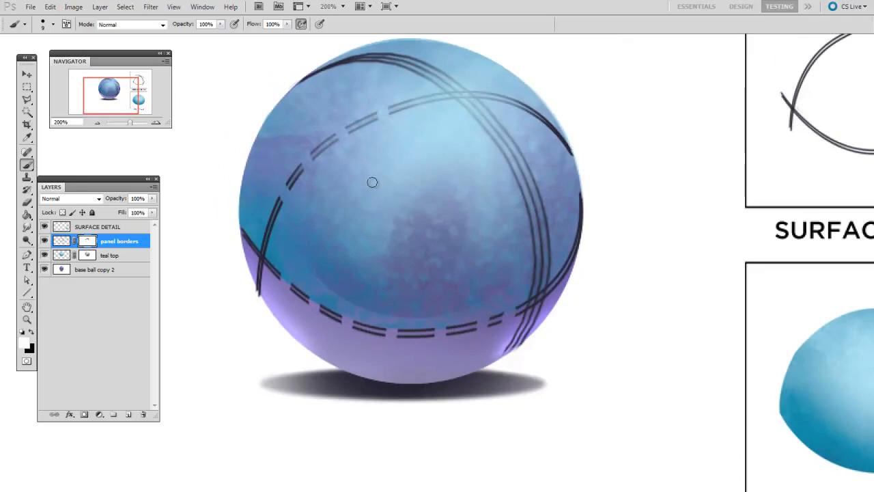
drag(360, 206, 363, 212)
key(bracketright)
key(bracketright)
mouse_move(283, 206)
mouse_down()
mouse_move(339, 145)
mouse_move(402, 118)
mouse_up()
mouse_move(280, 277)
mouse_down()
mouse_move(338, 325)
mouse_move(537, 310)
mouse_move(507, 315)
mouse_move(515, 314)
mouse_up()
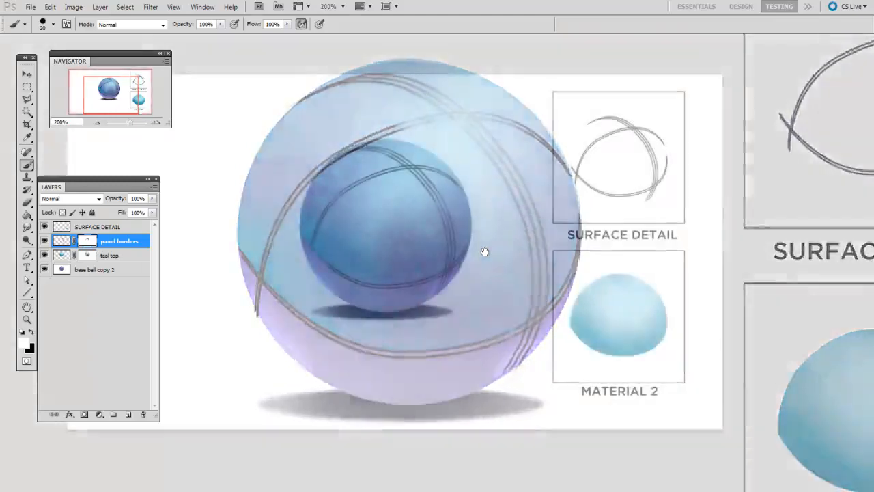